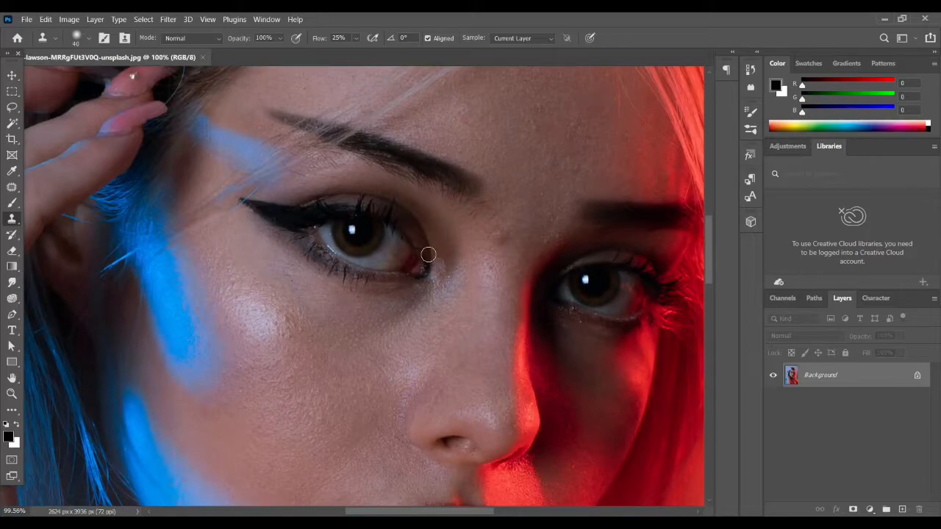
Duplicate the Background layer and unlock the original beneath the copy.
scroll(428, 255, down, 5)
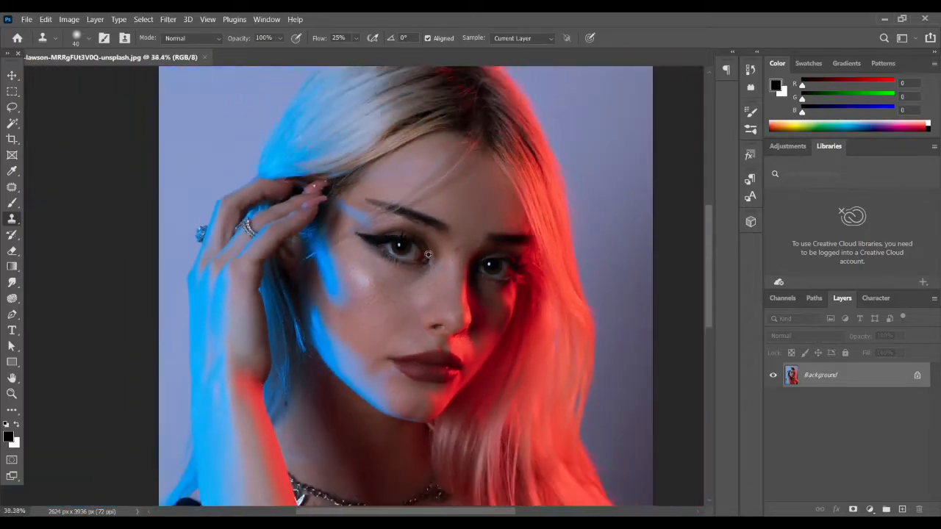
scroll(473, 284, down, 5)
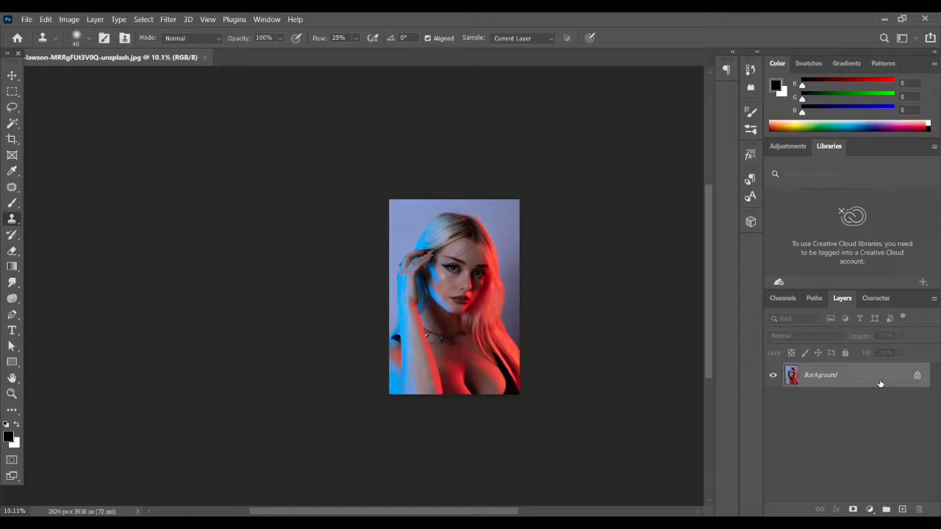
key(ctrl+j)
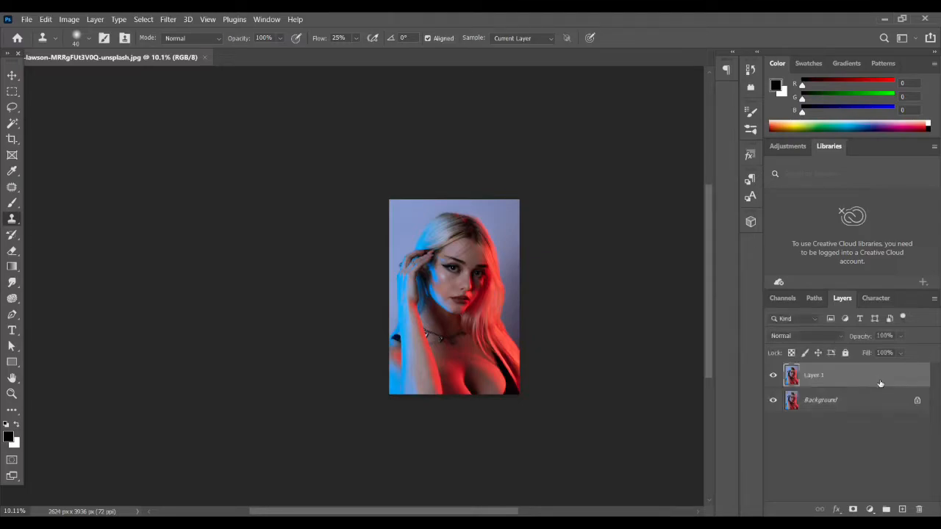
click(917, 404)
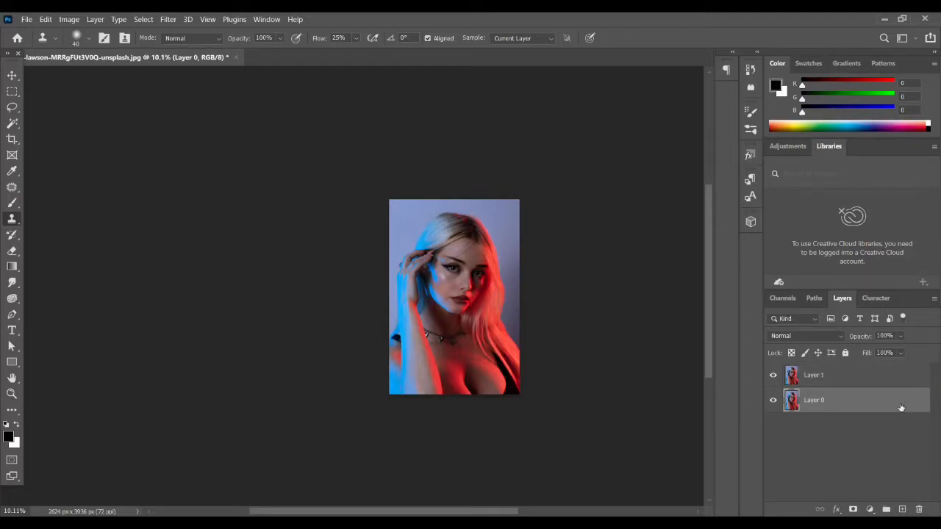
Rename the unlocked original layer as backup, keep it visible, and make Layer 1 the active layer.
double_click(814, 401)
text(backup)
click(823, 417)
click(772, 402)
click(867, 378)
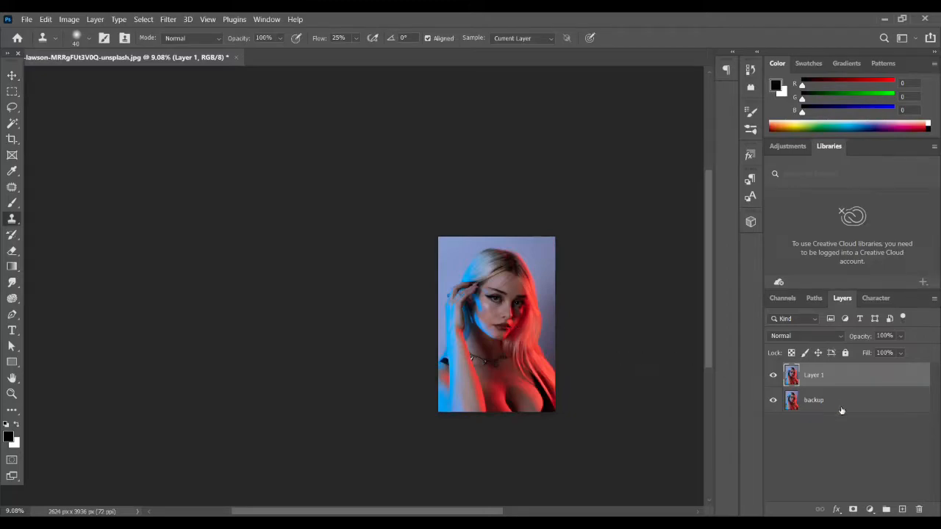
Add a Hue/Saturation adjustment layer above Layer 1 with Colorize enabled.
click(871, 508)
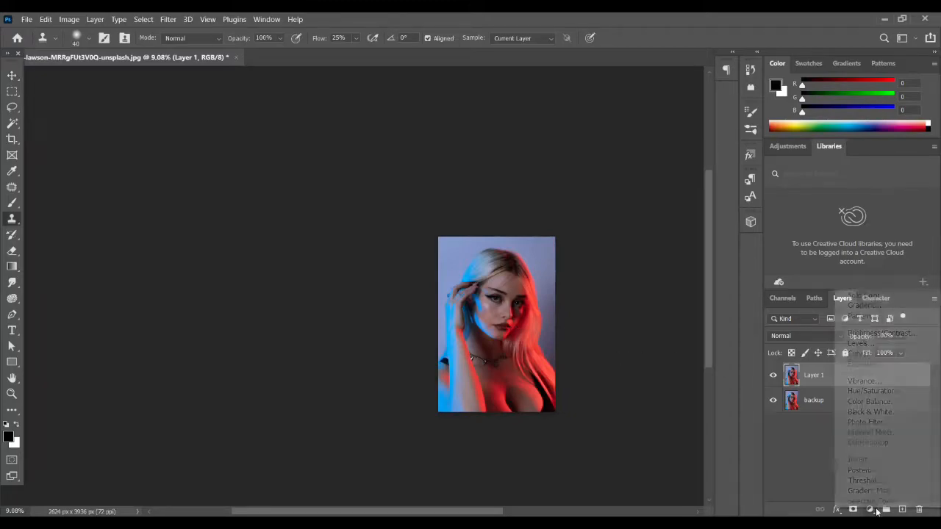
click(879, 396)
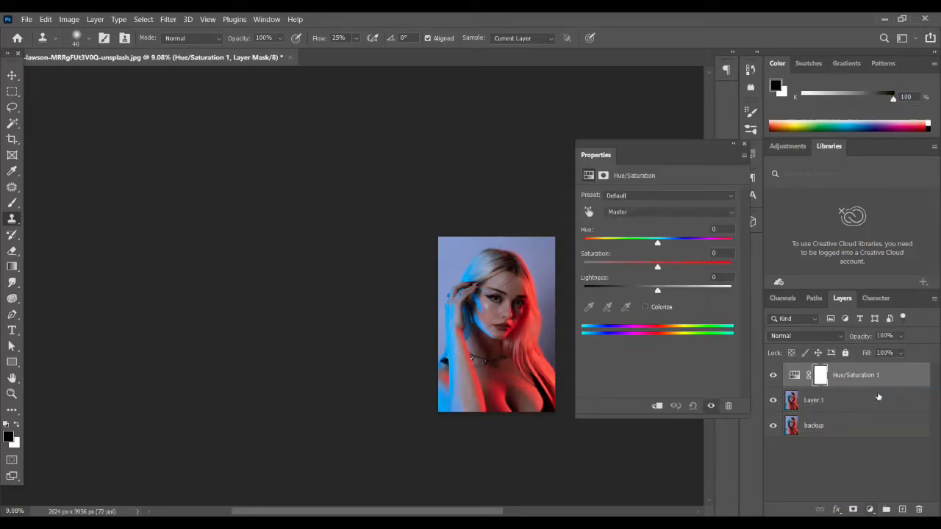
scroll(479, 303, up, 5)
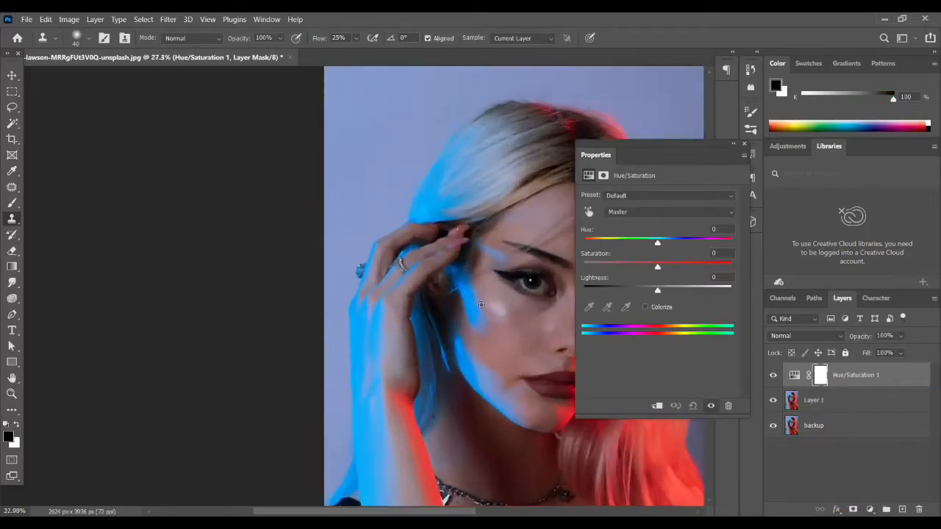
drag(483, 330, 247, 289)
scroll(247, 289, up, 2)
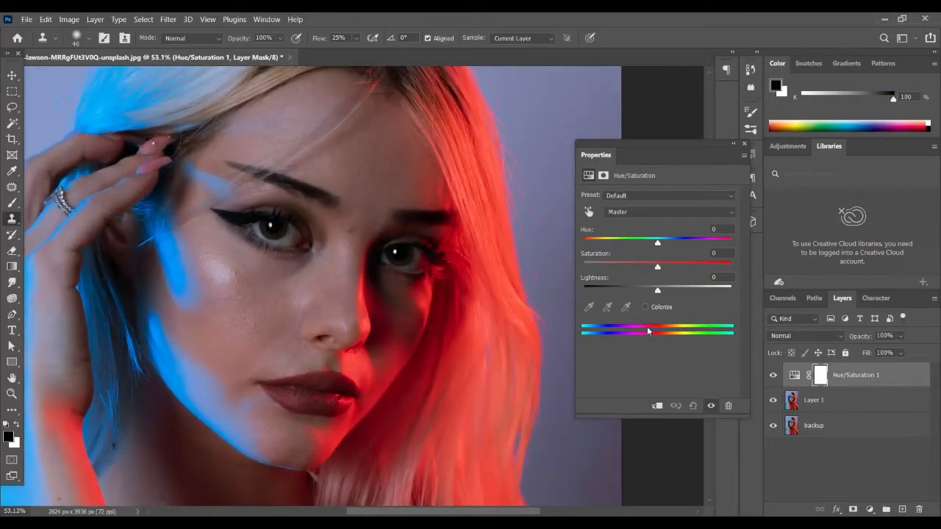
click(646, 308)
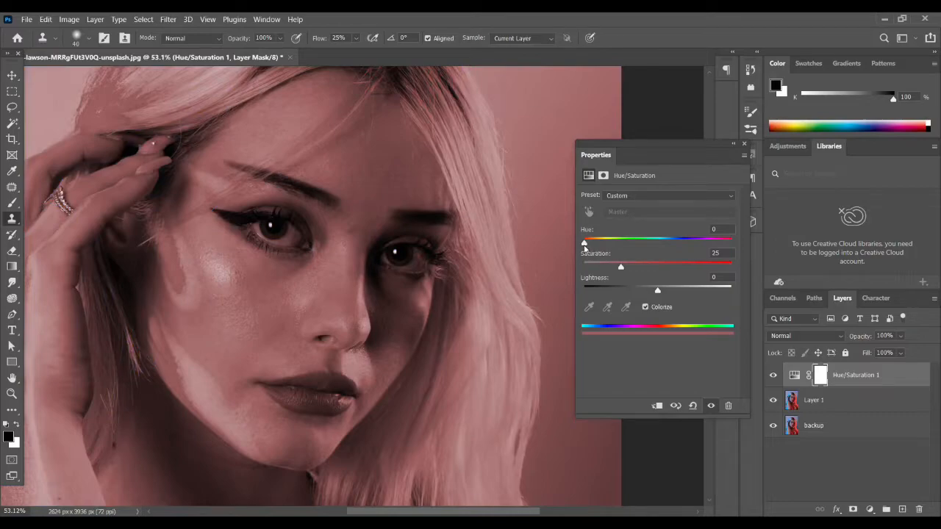
Tint the colorize adjustment teal with hue 189, saturation 39 and lightness +12, and close its settings.
drag(585, 246, 663, 247)
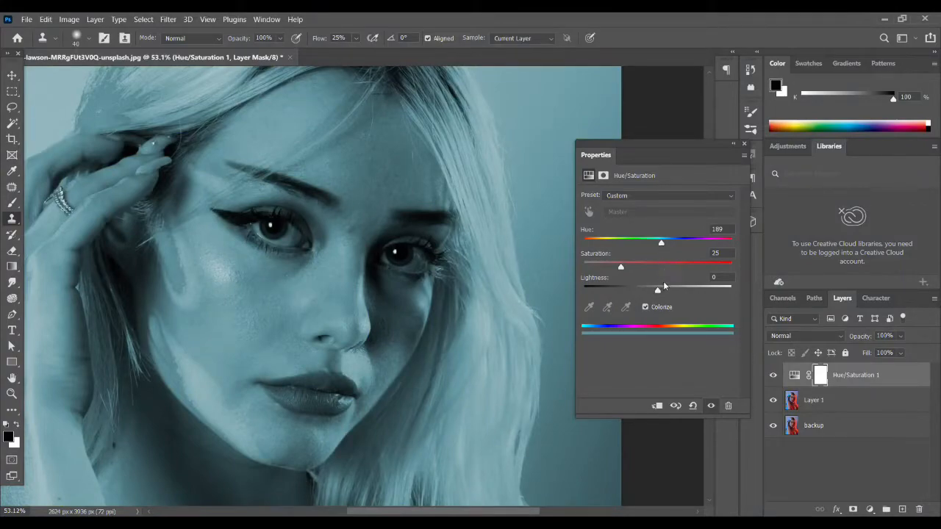
drag(623, 268, 667, 293)
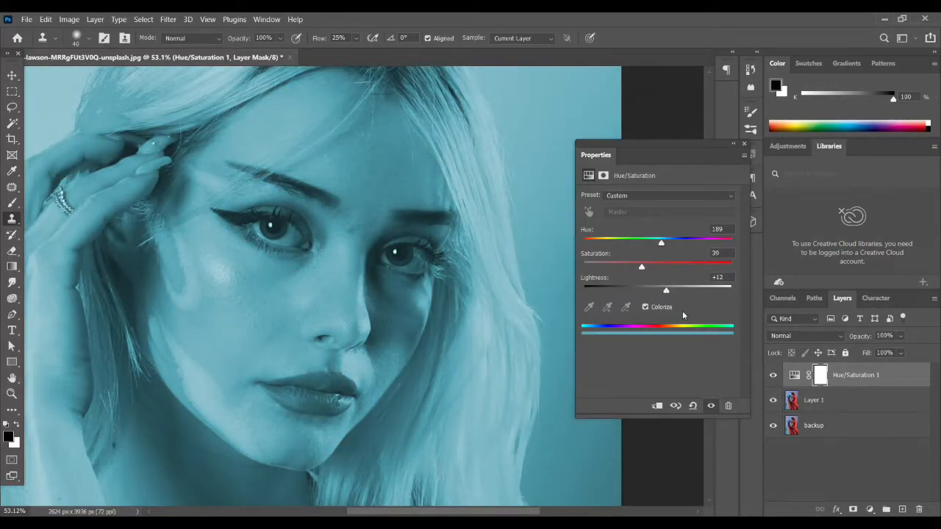
click(744, 143)
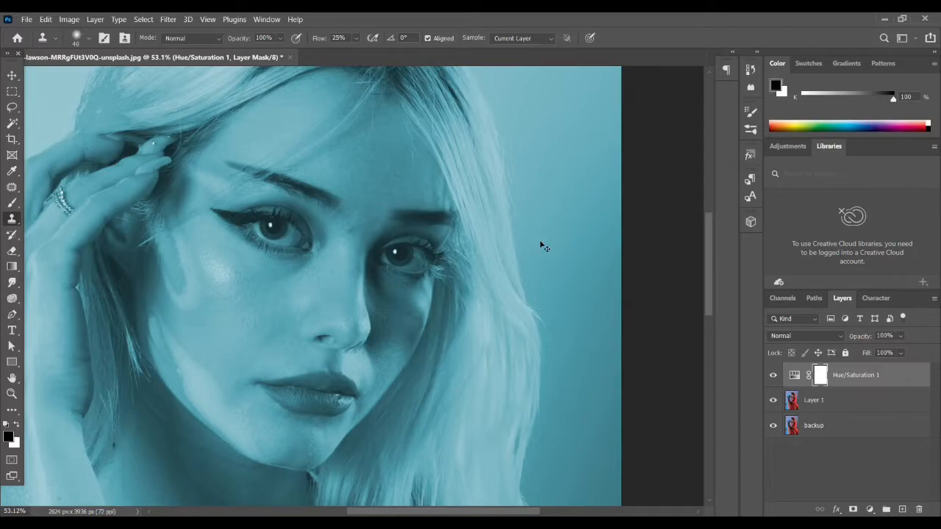
Invert the Hue/Saturation mask to black and set the Brush tool's flow to 9%.
key(ctrl+i)
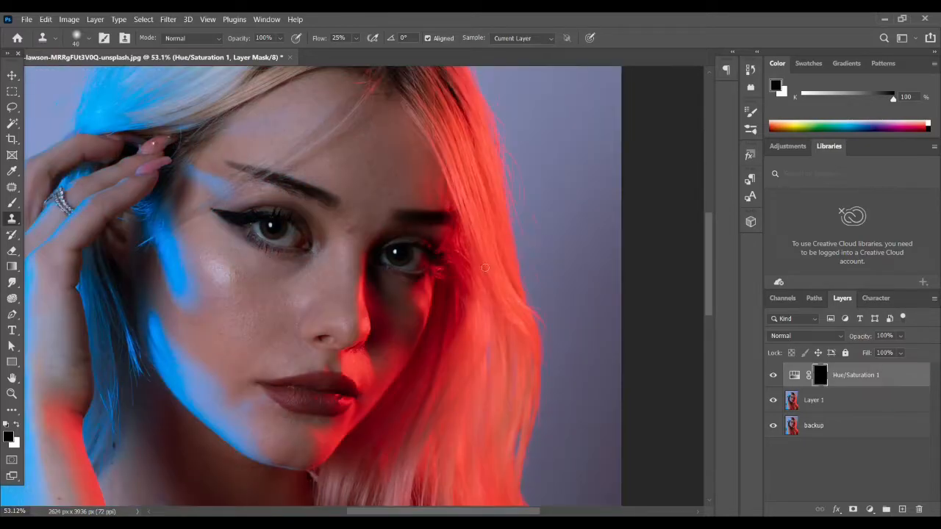
click(11, 203)
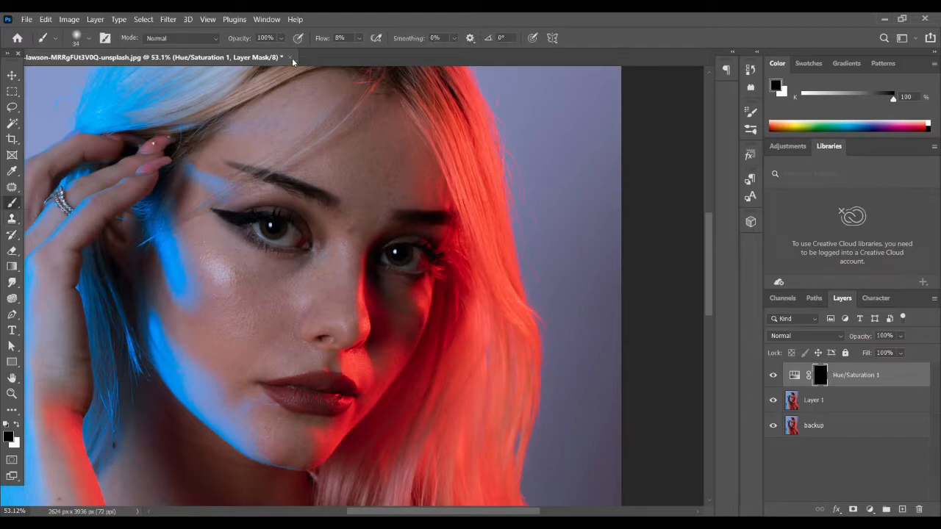
double_click(348, 37)
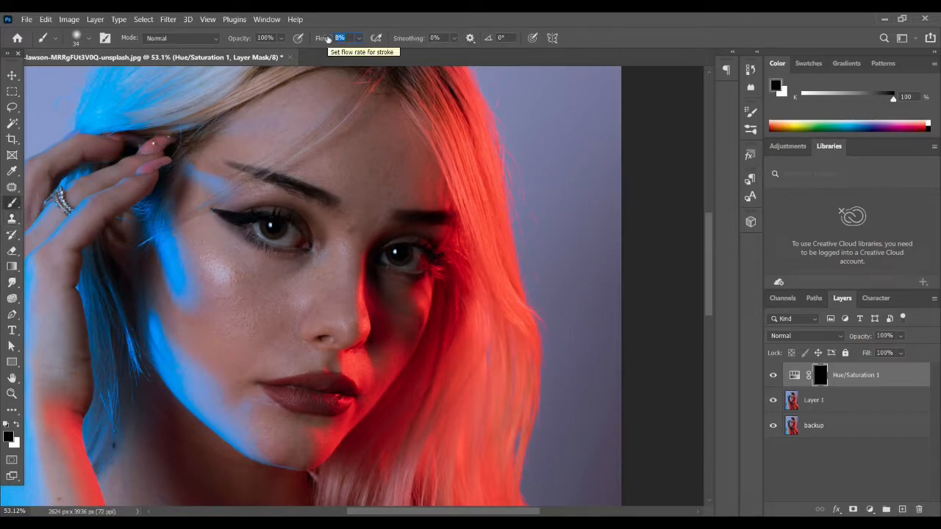
text(9)
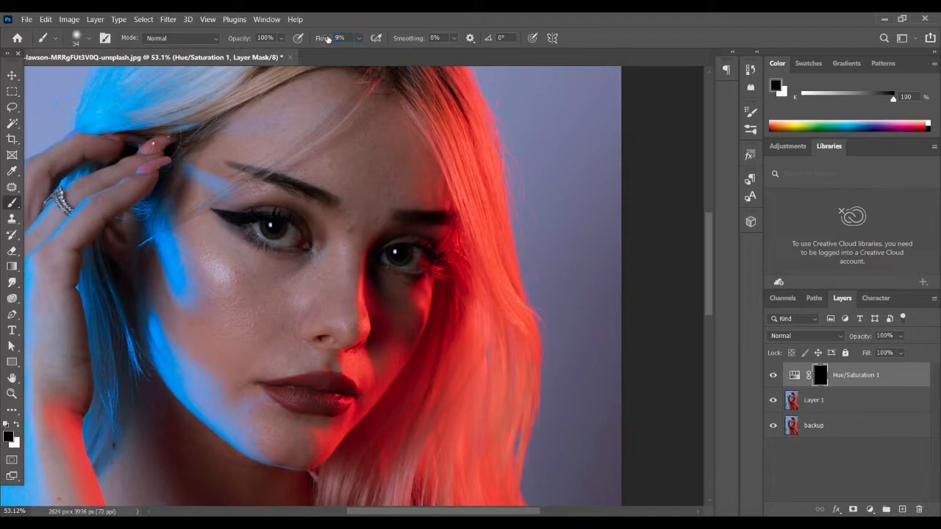
Paint white on the Hue/Saturation mask over the iris nearer the raised hand, using a 41 px soft brush.
scroll(261, 228, up, 9)
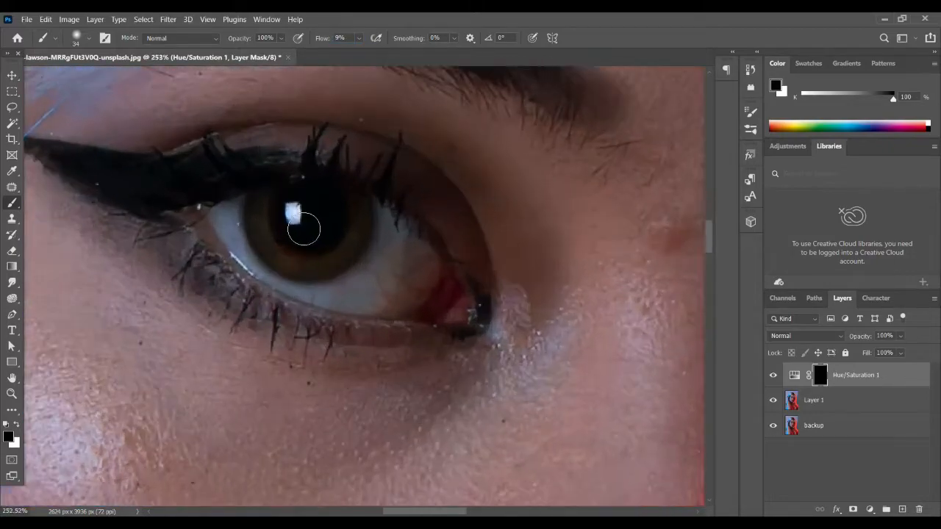
mouse_move(303, 229)
mouse_down()
mouse_move(329, 239)
mouse_move(287, 225)
mouse_move(295, 221)
mouse_up()
scroll(275, 220, up, 3)
scroll(283, 219, up, 4)
scroll(295, 221, down, 1)
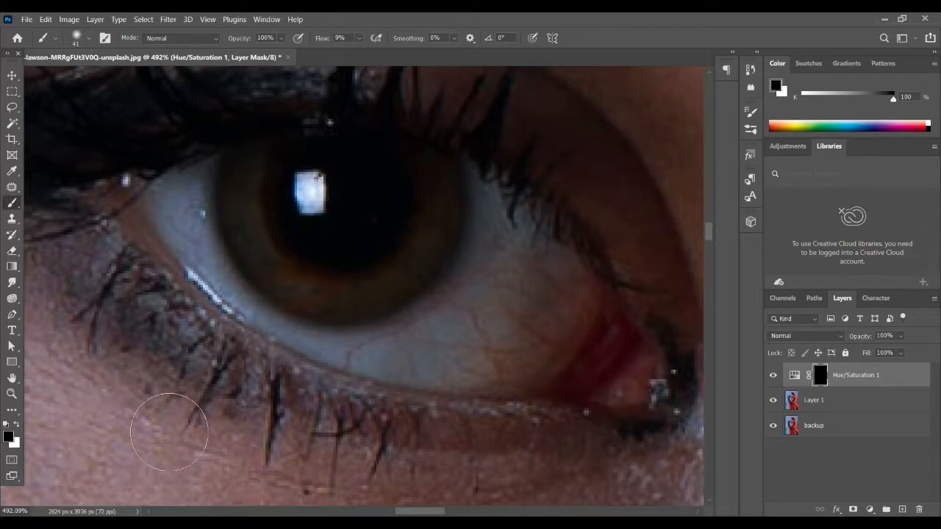
key(x)
mouse_move(356, 188)
mouse_down()
mouse_move(276, 167)
mouse_move(280, 230)
mouse_move(267, 181)
mouse_move(351, 215)
mouse_move(300, 246)
mouse_move(326, 178)
mouse_move(385, 229)
mouse_move(386, 179)
mouse_move(401, 217)
mouse_move(412, 180)
mouse_move(388, 240)
mouse_move(417, 186)
mouse_move(389, 267)
mouse_move(415, 215)
mouse_move(300, 276)
mouse_move(357, 270)
mouse_move(334, 205)
mouse_move(380, 280)
mouse_move(321, 185)
mouse_move(394, 239)
mouse_move(313, 175)
mouse_move(296, 191)
mouse_move(381, 185)
mouse_move(272, 193)
mouse_move(375, 177)
mouse_move(380, 186)
mouse_move(339, 184)
mouse_move(428, 186)
mouse_move(424, 215)
mouse_move(395, 262)
mouse_move(418, 203)
mouse_move(386, 253)
mouse_move(404, 252)
mouse_move(372, 282)
mouse_move(377, 277)
mouse_move(310, 287)
mouse_move(273, 246)
mouse_move(255, 191)
mouse_move(254, 238)
mouse_move(287, 258)
mouse_move(265, 183)
mouse_move(260, 222)
mouse_move(374, 201)
mouse_move(271, 220)
mouse_move(259, 178)
mouse_move(258, 213)
mouse_move(261, 177)
mouse_move(262, 201)
mouse_move(267, 184)
mouse_move(328, 184)
mouse_move(364, 222)
mouse_move(426, 185)
mouse_move(406, 216)
mouse_move(275, 180)
mouse_move(353, 233)
mouse_up()
Paint the teal tint onto the iris of the red-lit eye through the same mask.
scroll(352, 233, down, 5)
drag(445, 277, 339, 280)
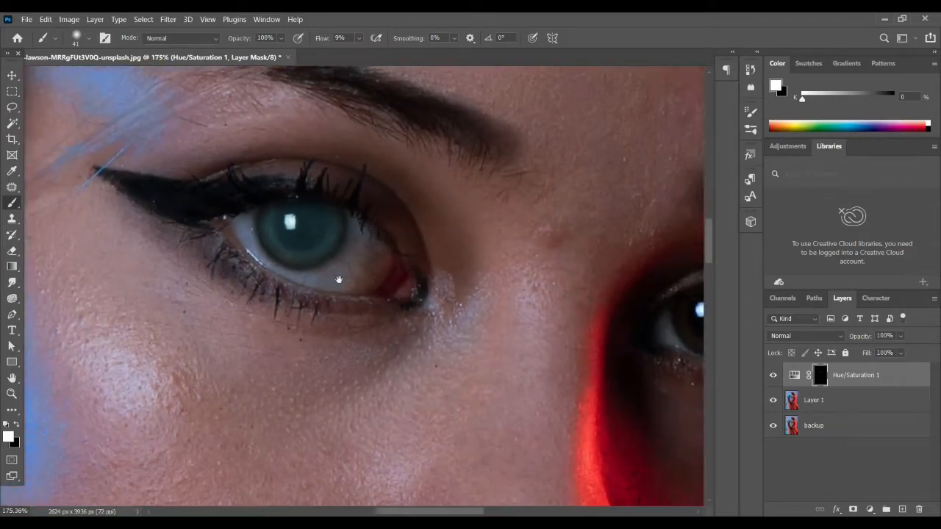
scroll(339, 279, right, 5)
scroll(374, 294, up, 5)
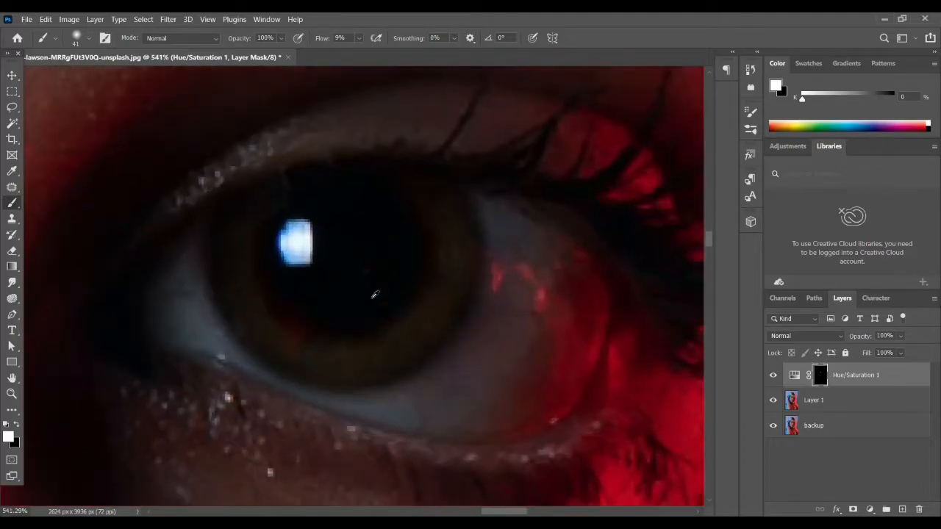
mouse_move(259, 231)
mouse_down()
mouse_move(333, 269)
mouse_move(296, 279)
mouse_move(302, 250)
mouse_move(400, 218)
mouse_move(354, 213)
mouse_move(330, 235)
mouse_move(405, 213)
mouse_move(416, 279)
mouse_move(436, 227)
mouse_move(434, 264)
mouse_move(418, 227)
mouse_move(394, 307)
mouse_move(357, 277)
mouse_move(394, 321)
mouse_move(320, 280)
mouse_move(341, 245)
mouse_move(326, 327)
mouse_move(266, 263)
mouse_move(345, 280)
mouse_move(342, 325)
mouse_move(436, 266)
mouse_move(355, 323)
mouse_move(267, 292)
mouse_move(248, 256)
mouse_move(271, 309)
mouse_move(247, 260)
mouse_move(280, 308)
mouse_move(364, 330)
mouse_move(455, 287)
mouse_move(422, 309)
mouse_move(334, 336)
mouse_move(252, 310)
mouse_move(312, 335)
mouse_move(388, 329)
mouse_move(427, 278)
mouse_move(422, 223)
mouse_move(398, 314)
mouse_move(347, 356)
mouse_move(285, 331)
mouse_move(245, 260)
mouse_move(282, 298)
mouse_move(428, 274)
mouse_move(444, 233)
mouse_move(343, 213)
mouse_move(233, 252)
mouse_move(399, 218)
mouse_move(431, 256)
mouse_up()
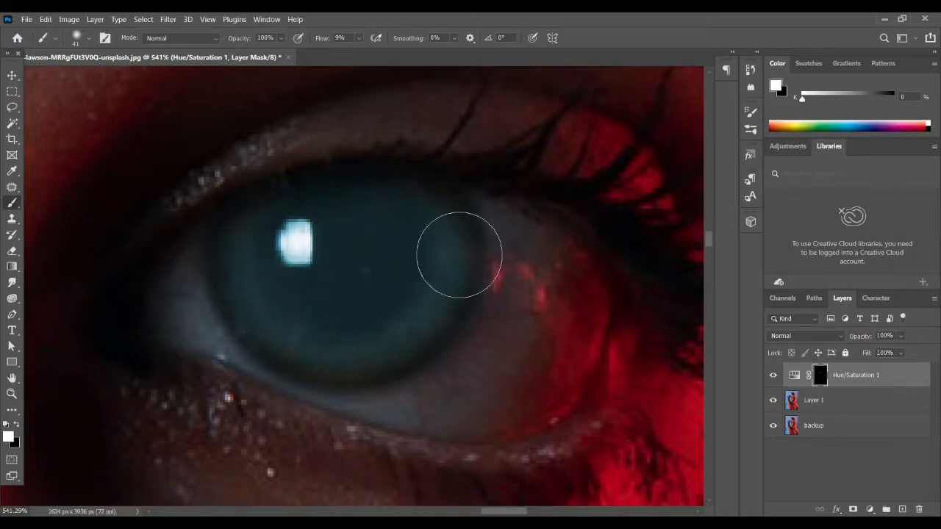
Add a second Hue/Saturation adjustment layer on top with Colorize enabled.
scroll(205, 302, down, 3)
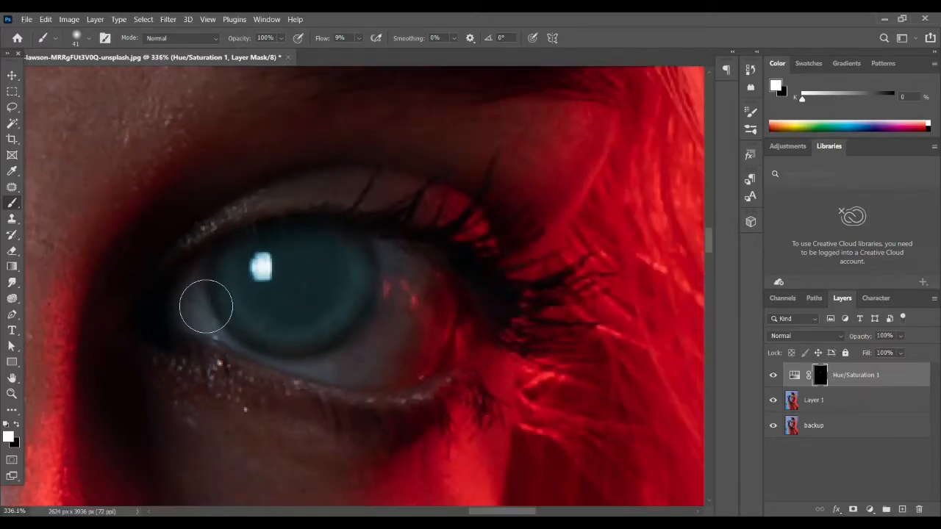
scroll(206, 306, down, 4)
scroll(315, 275, up, 2)
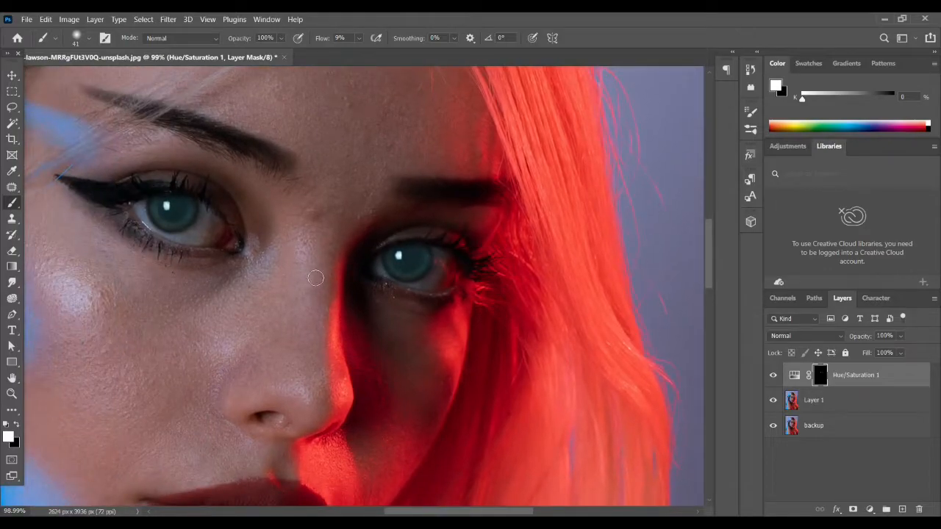
scroll(315, 278, down, 1)
scroll(257, 299, down, 1)
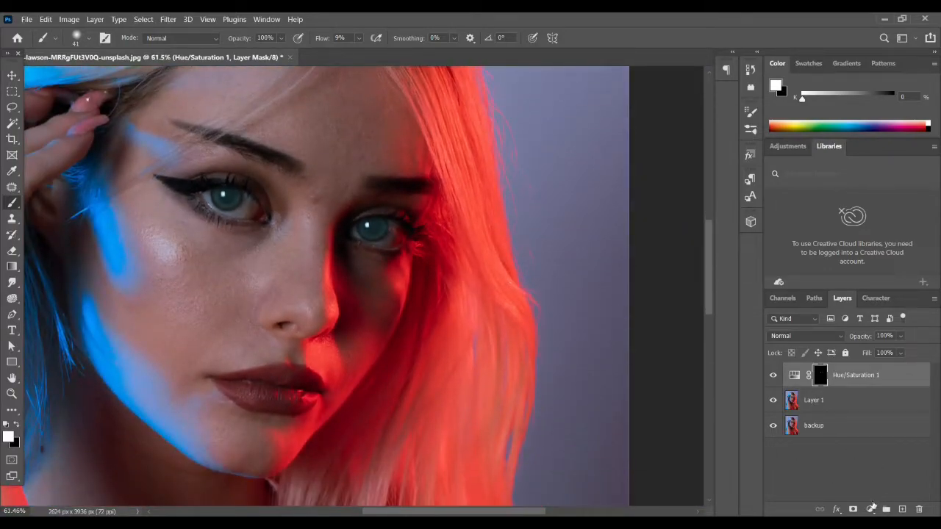
click(868, 509)
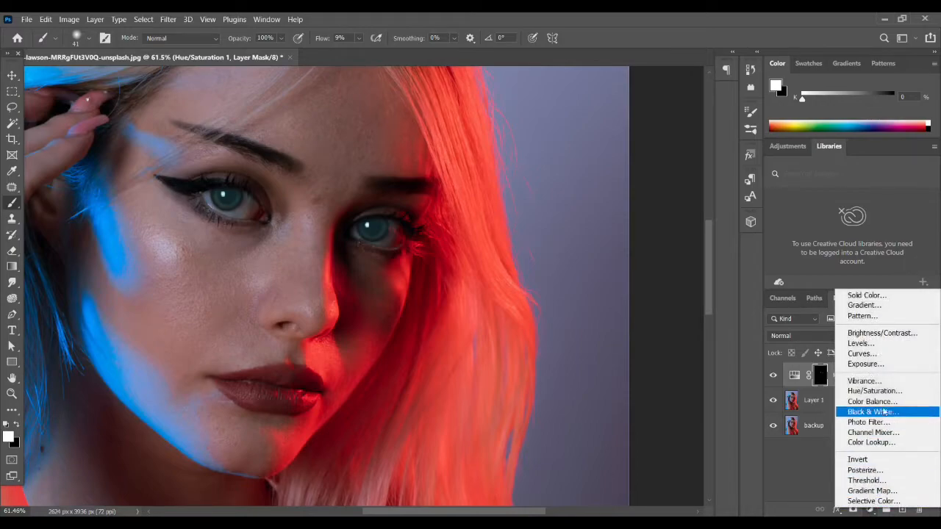
click(863, 389)
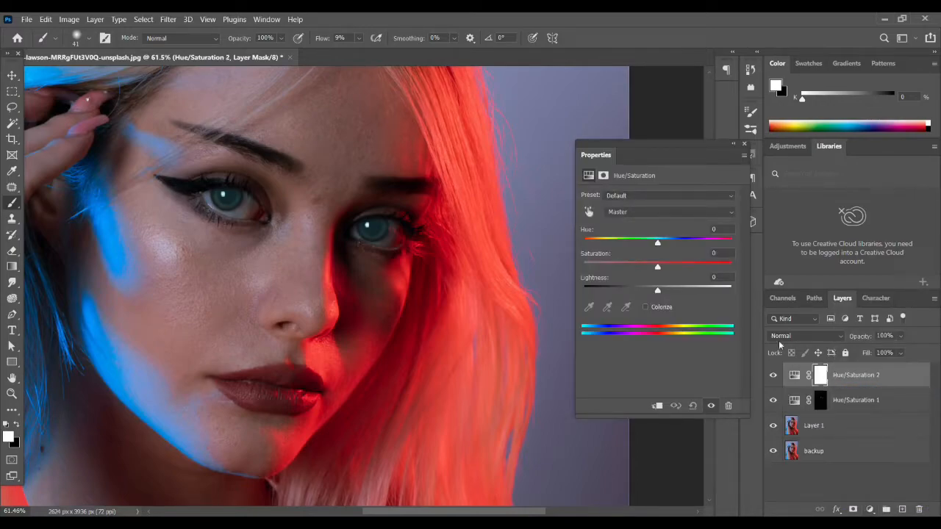
click(646, 306)
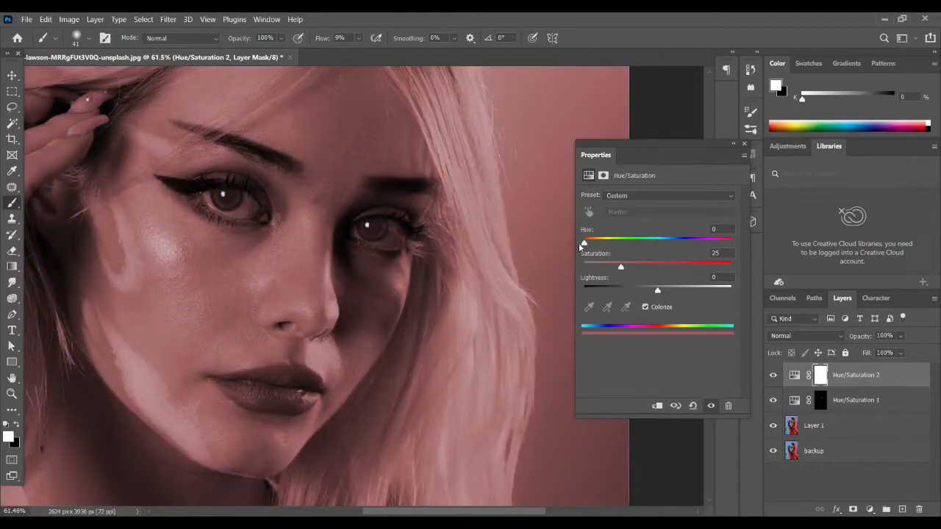
Tint the second colorize adjustment golden with hue 47, saturation 71 and lightness -32, and close its settings.
drag(585, 244, 604, 245)
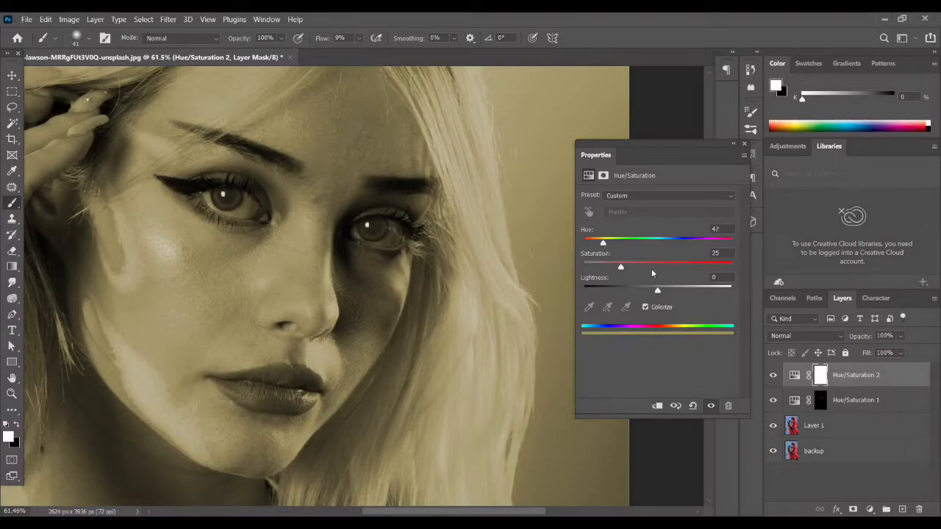
drag(621, 268, 663, 270)
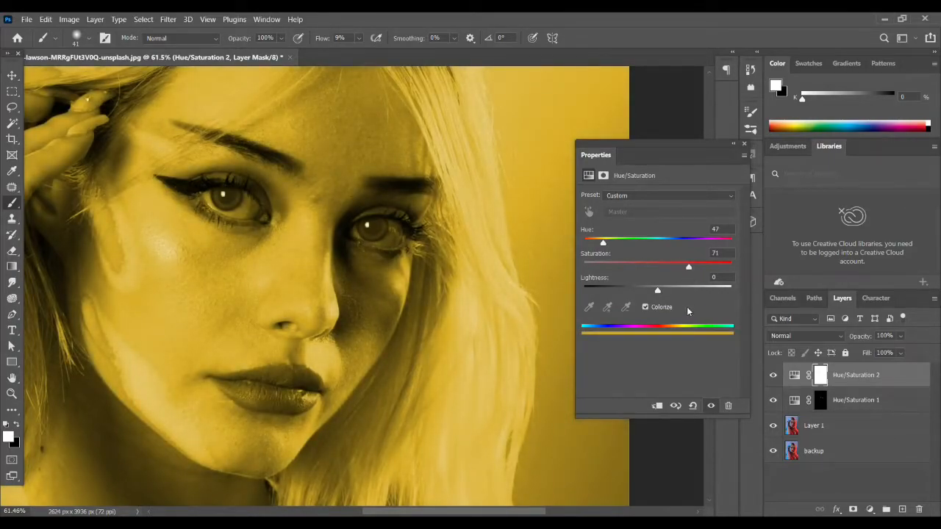
drag(660, 290, 637, 294)
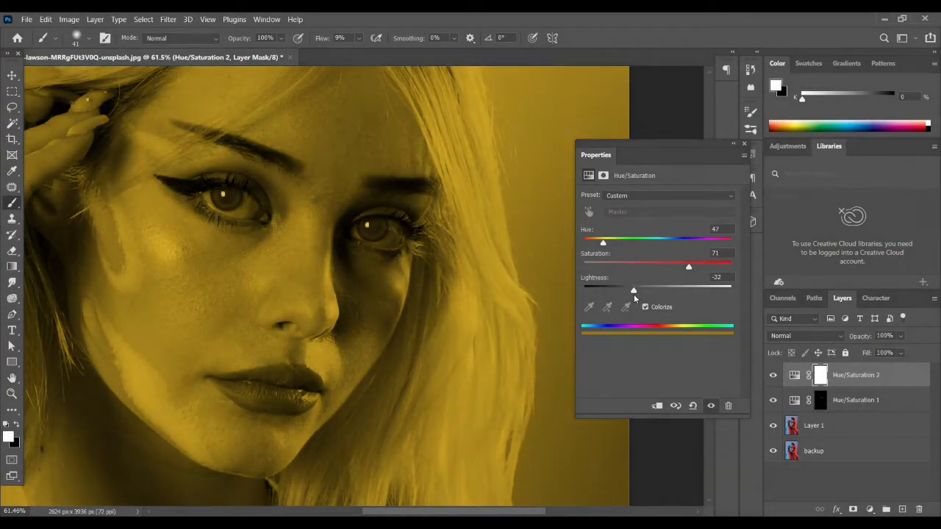
click(743, 146)
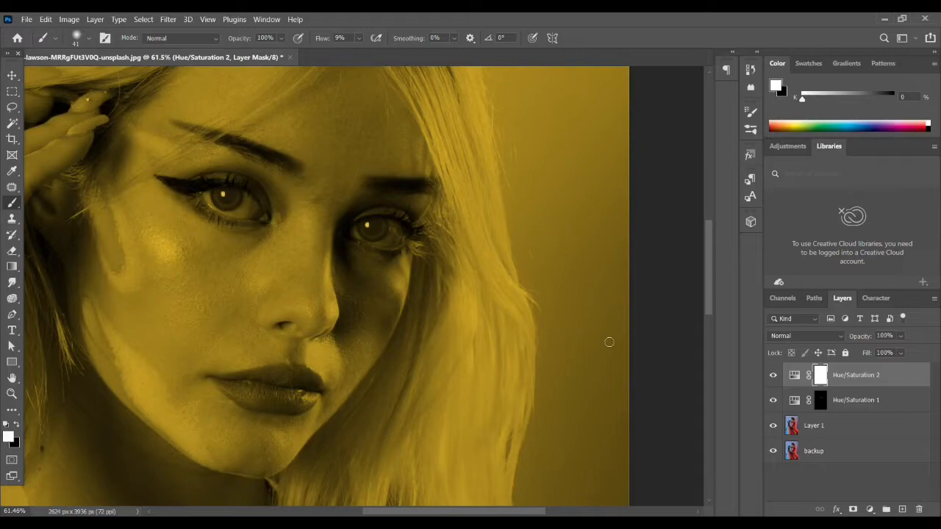
Invert the Hue/Saturation 2 mask to black and reduce the brush size to 24 px for the inner iris.
key(ctrl+i)
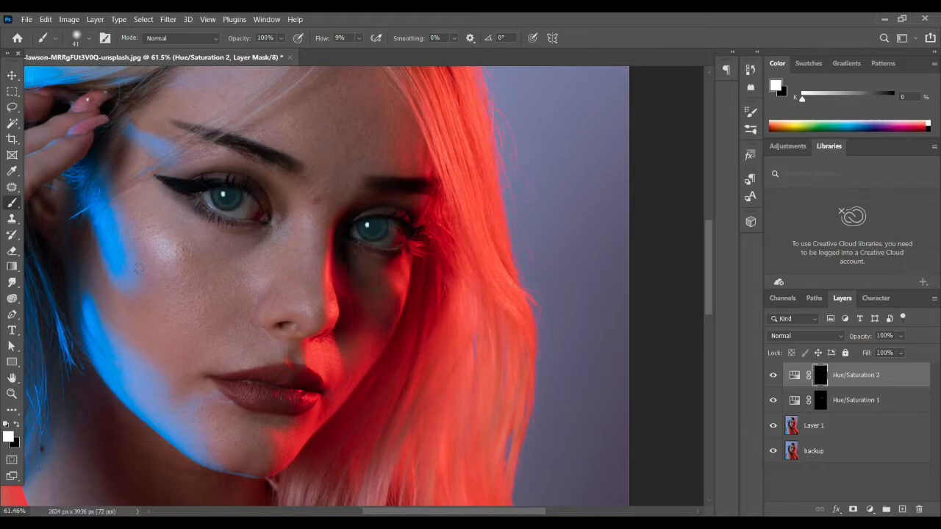
scroll(143, 242, up, 4)
scroll(231, 166, up, 10)
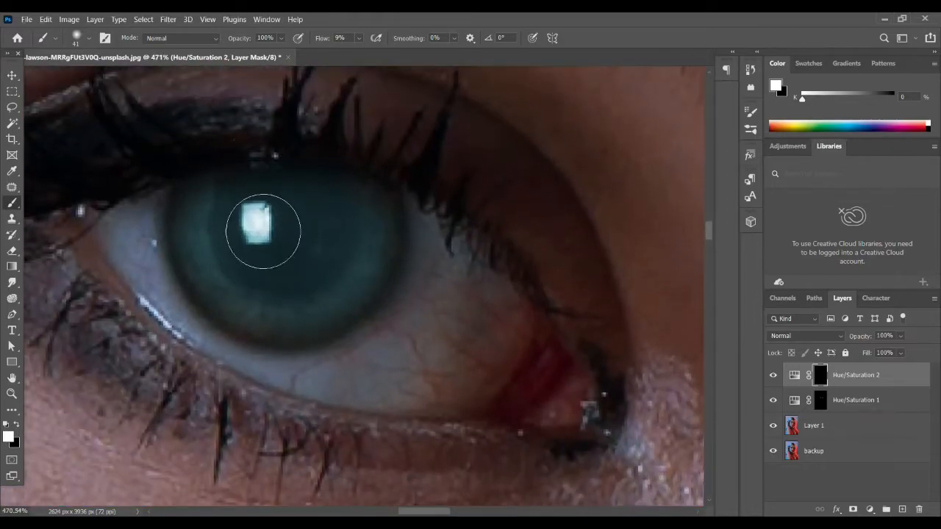
alt+right_click(249, 240)
Paint the golden tint over the pupil and inner iris of the first eye through the Hue/Saturation 2 mask.
scroll(254, 239, up, 2)
mouse_move(258, 199)
mouse_down()
mouse_move(287, 222)
mouse_move(279, 254)
mouse_up()
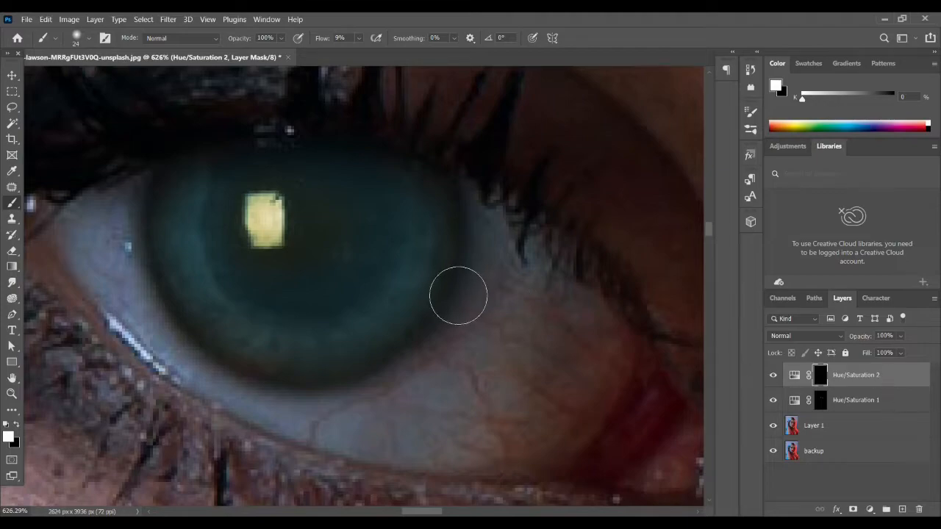
mouse_move(232, 238)
mouse_down()
mouse_move(225, 208)
mouse_move(275, 268)
mouse_move(239, 213)
mouse_move(330, 225)
mouse_move(313, 284)
mouse_move(290, 221)
mouse_move(343, 195)
mouse_move(388, 223)
mouse_move(292, 191)
mouse_move(297, 180)
mouse_move(297, 191)
mouse_move(238, 221)
mouse_move(253, 197)
mouse_move(293, 261)
mouse_move(268, 268)
mouse_move(369, 197)
mouse_move(359, 257)
mouse_move(298, 285)
mouse_move(374, 224)
mouse_move(296, 189)
mouse_move(247, 210)
mouse_move(247, 187)
mouse_move(235, 194)
mouse_move(277, 187)
mouse_up()
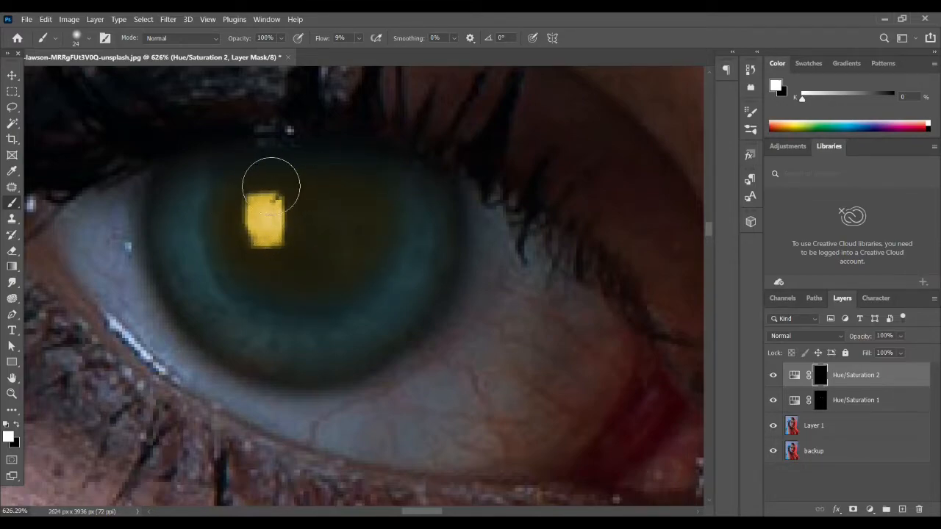
mouse_move(342, 243)
mouse_down()
mouse_move(336, 289)
mouse_move(386, 185)
mouse_move(292, 296)
mouse_move(274, 183)
mouse_up()
Paint the golden tint over the pupil and inner iris of the red-lit eye through the same mask.
scroll(340, 248, down, 5)
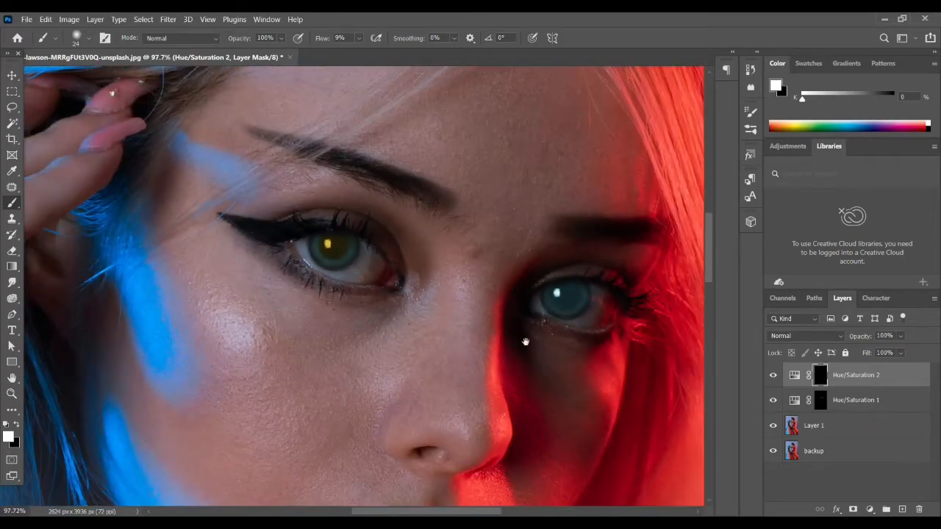
scroll(540, 343, up, 4)
scroll(404, 305, up, 2)
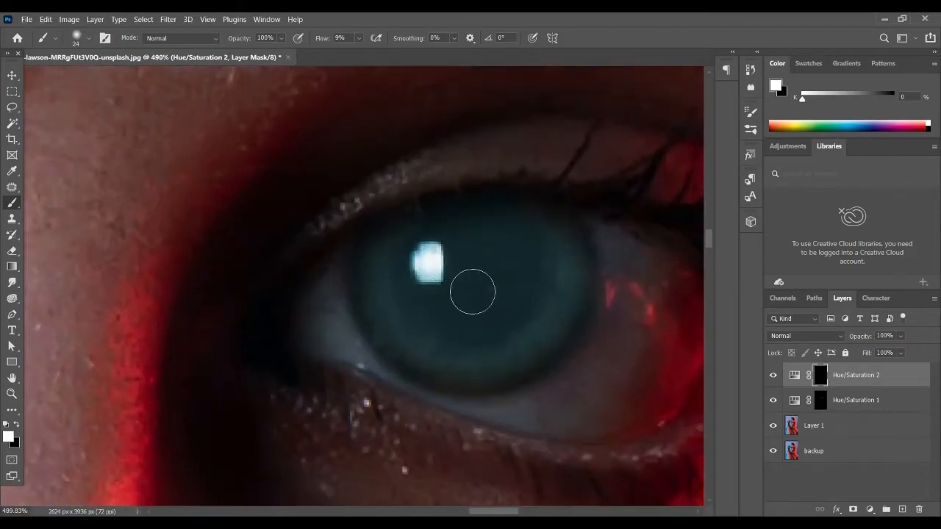
mouse_move(413, 263)
mouse_down()
mouse_move(445, 317)
mouse_move(427, 259)
mouse_up()
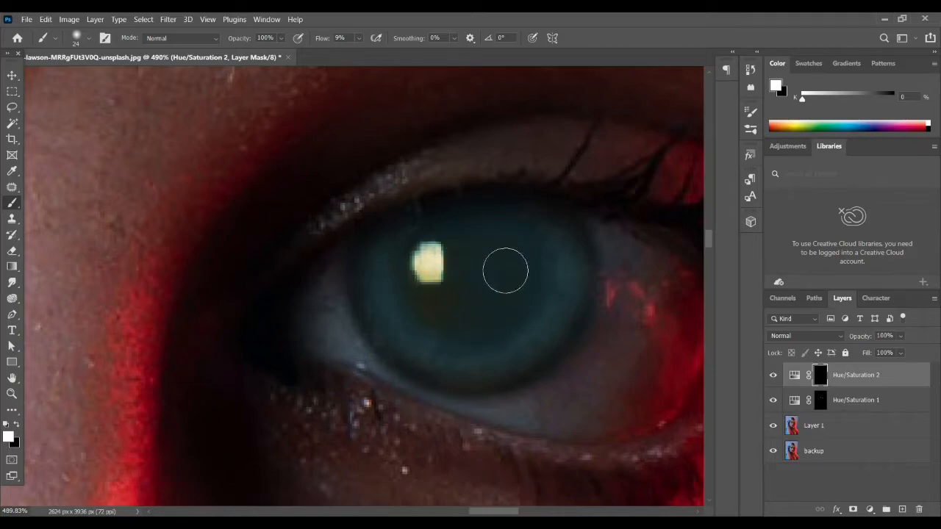
scroll(514, 241, up, 2)
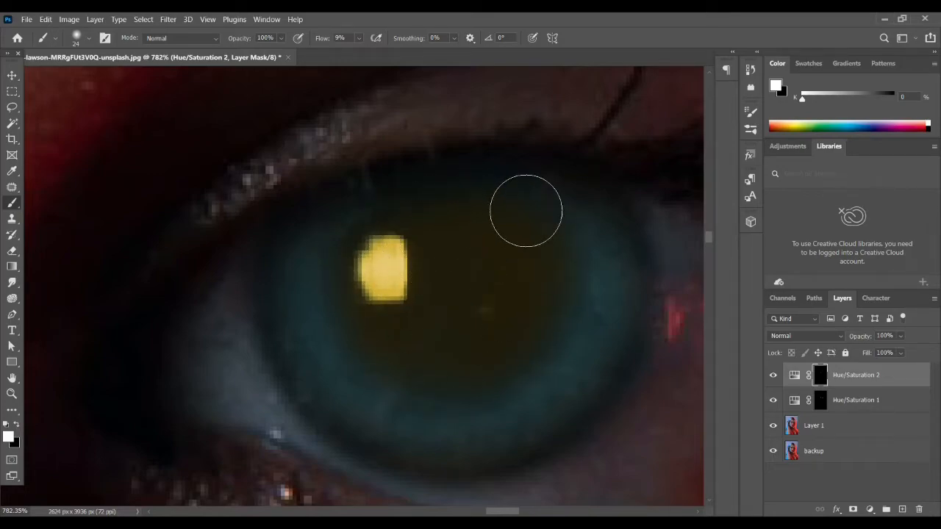
scroll(430, 277, down, 8)
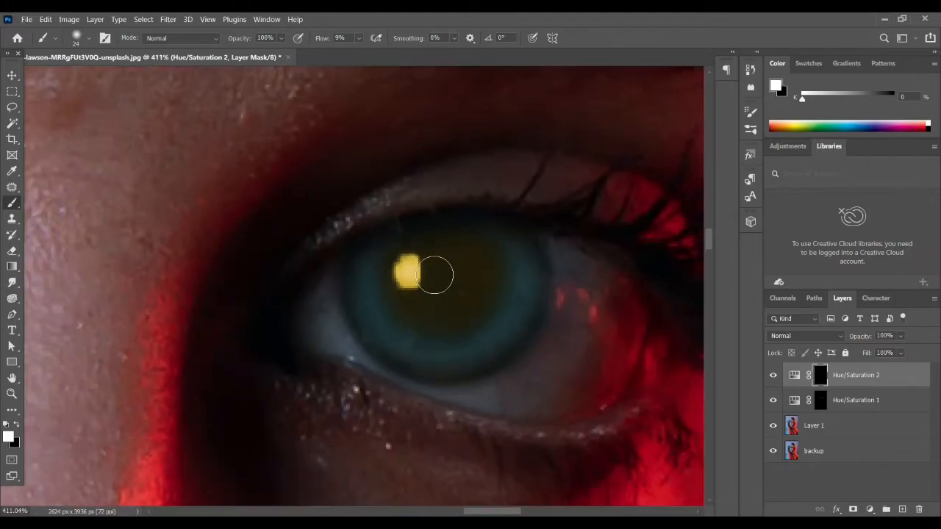
scroll(391, 289, down, 5)
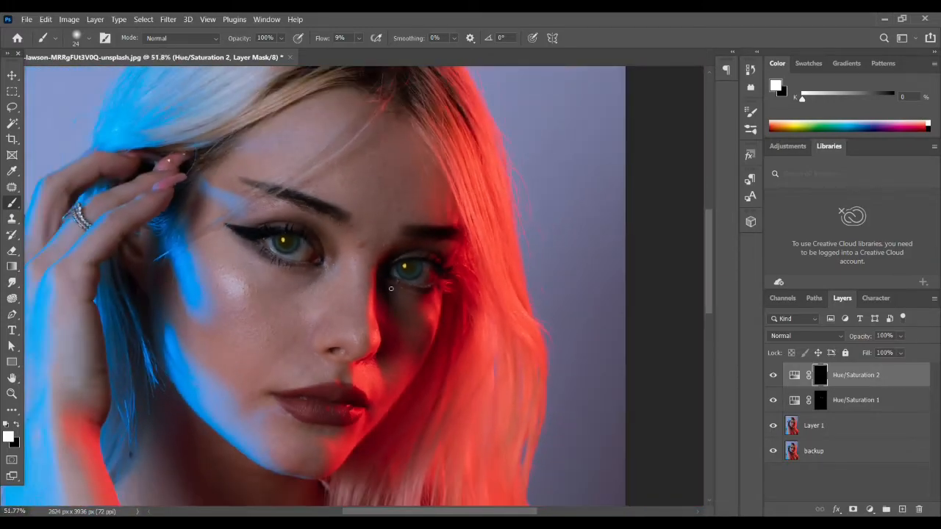
scroll(391, 288, down, 2)
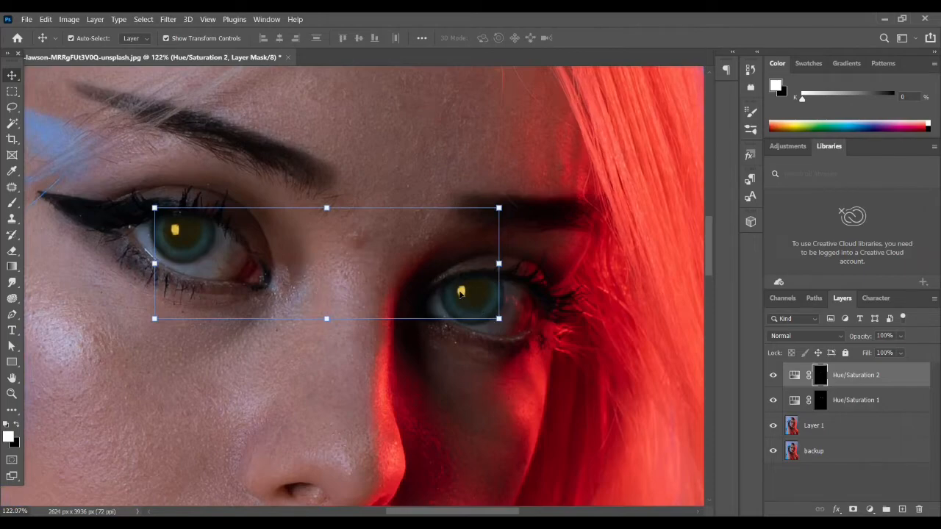
Reopen the Hue/Saturation 1 adjustment, shift its hue slightly from teal toward blue, and close its settings.
scroll(461, 292, up, 2)
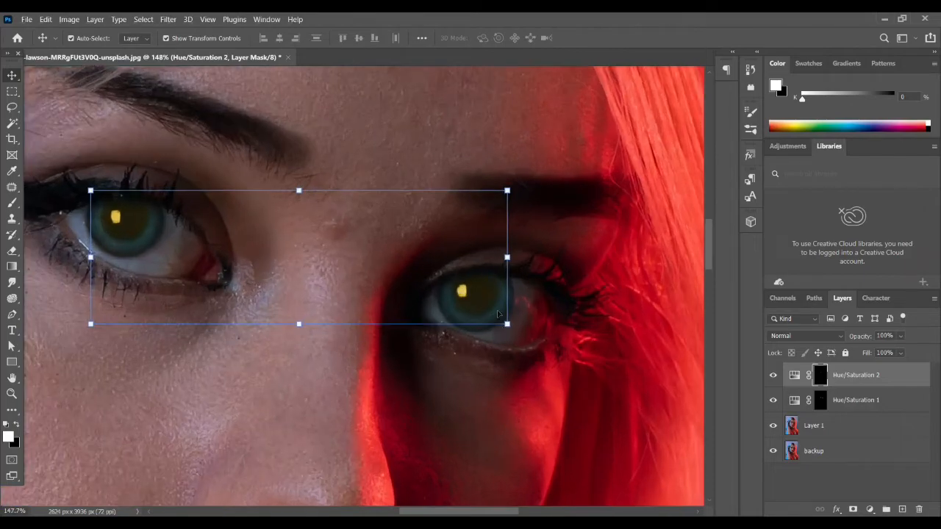
scroll(588, 332, down, 3)
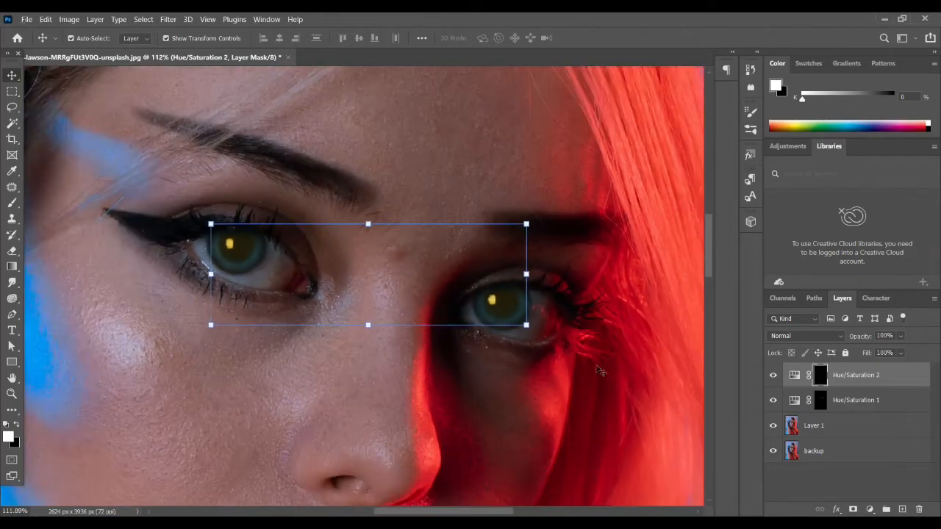
click(824, 488)
click(856, 400)
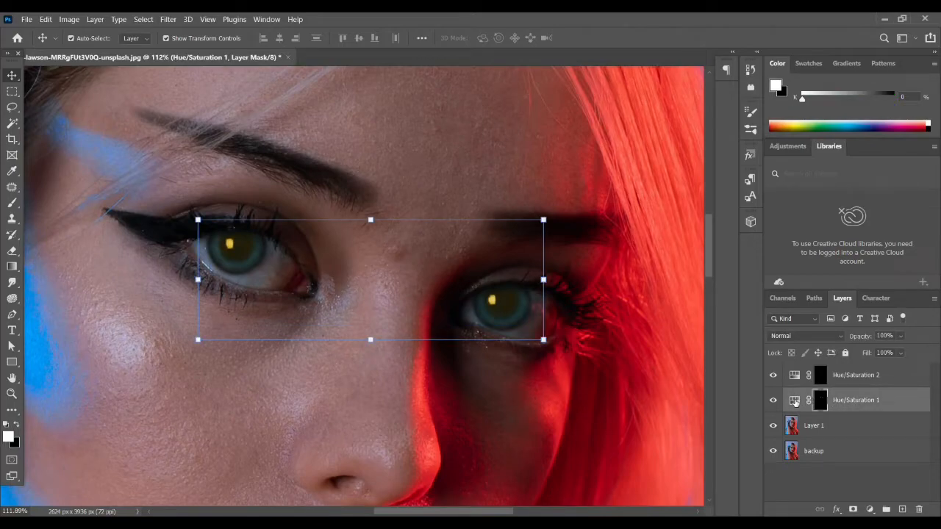
double_click(795, 401)
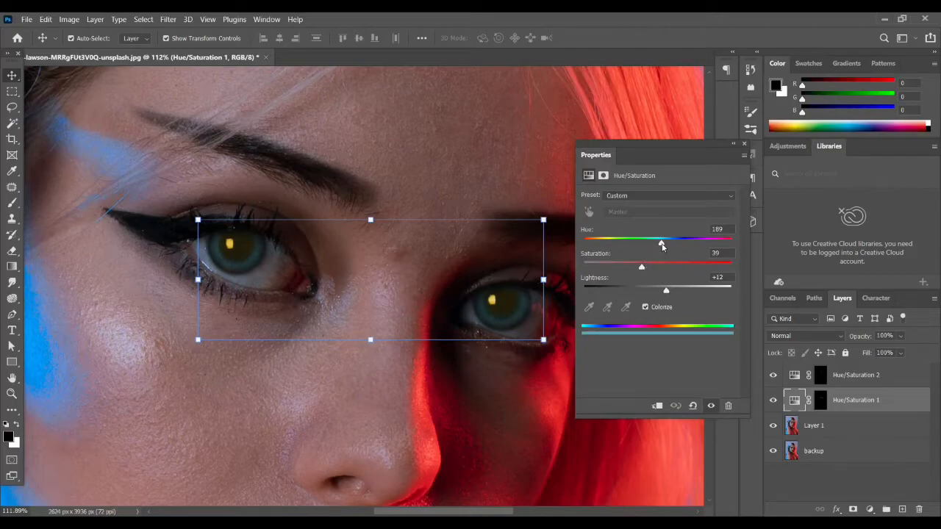
mouse_move(661, 246)
mouse_down()
mouse_move(617, 246)
mouse_move(665, 246)
mouse_up()
click(744, 145)
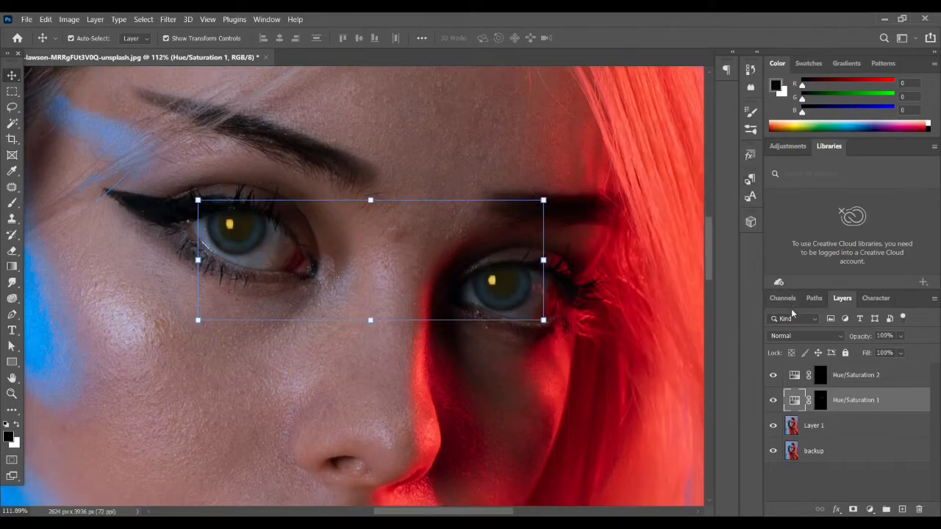
Group Layer 1 with both Hue/Saturation adjustment layers, leaving the backup layer outside the group.
click(860, 432)
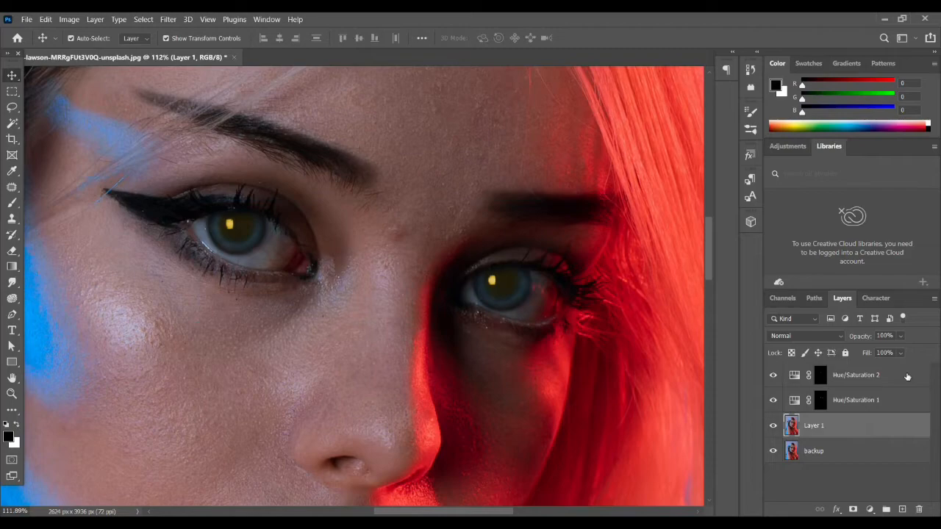
shift+click(907, 376)
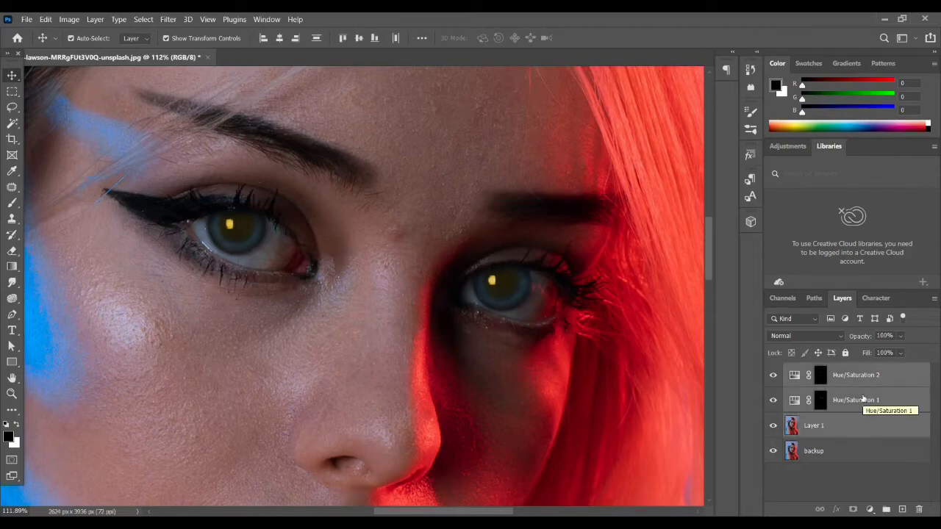
key(ctrl+g)
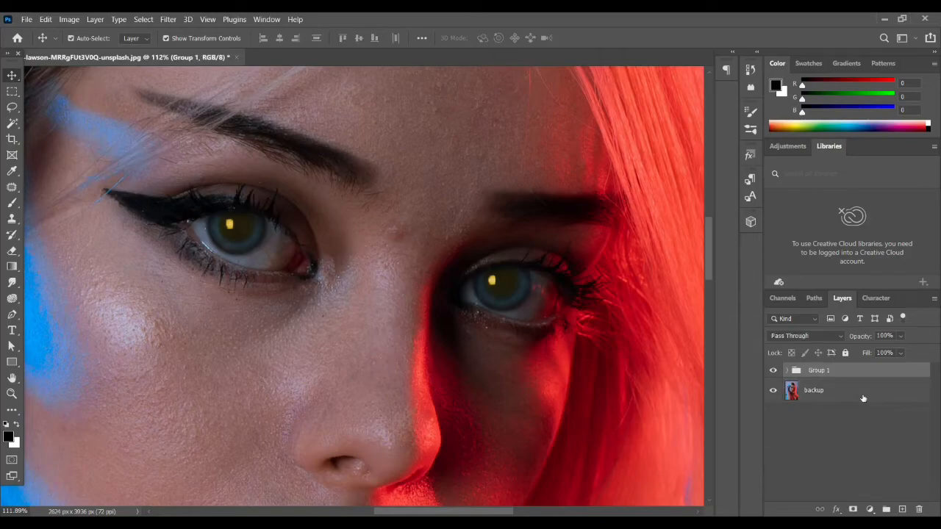
Compare the portrait with and without the eye recolouring by toggling the new group's visibility, leaving it visible.
scroll(312, 269, down, 6)
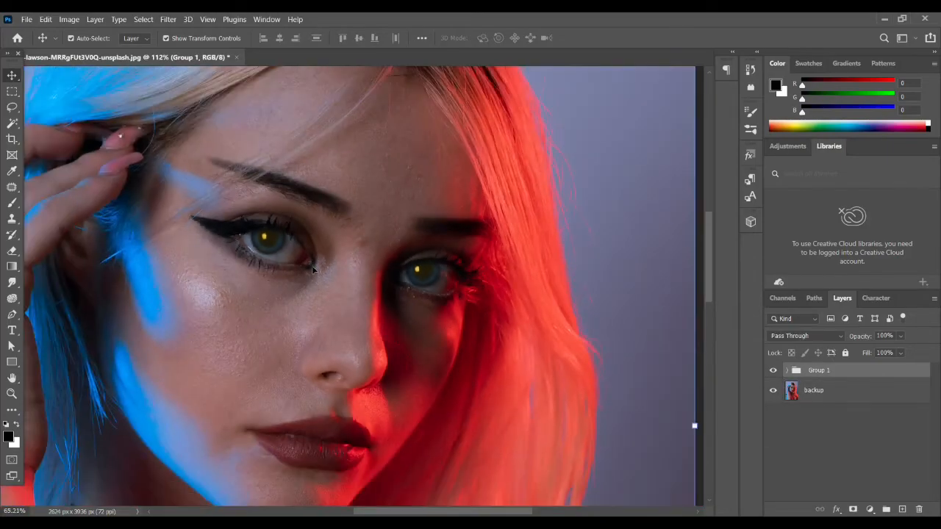
scroll(299, 263, up, 2)
scroll(299, 263, up, 2)
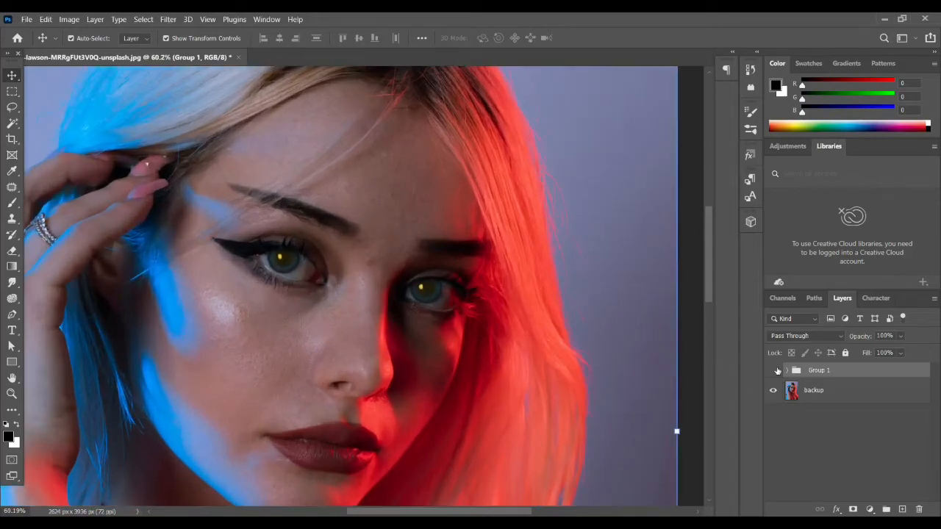
click(774, 370)
click(774, 370)
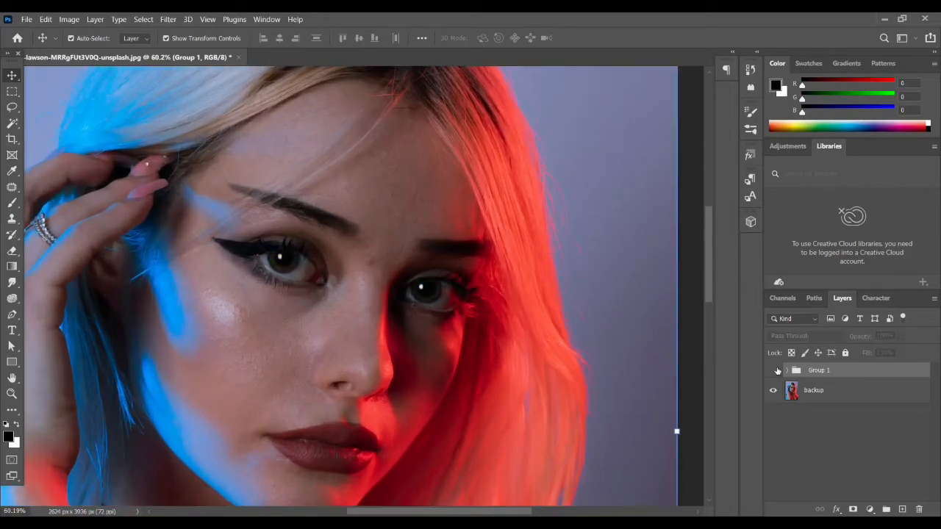
click(774, 371)
click(773, 371)
click(774, 370)
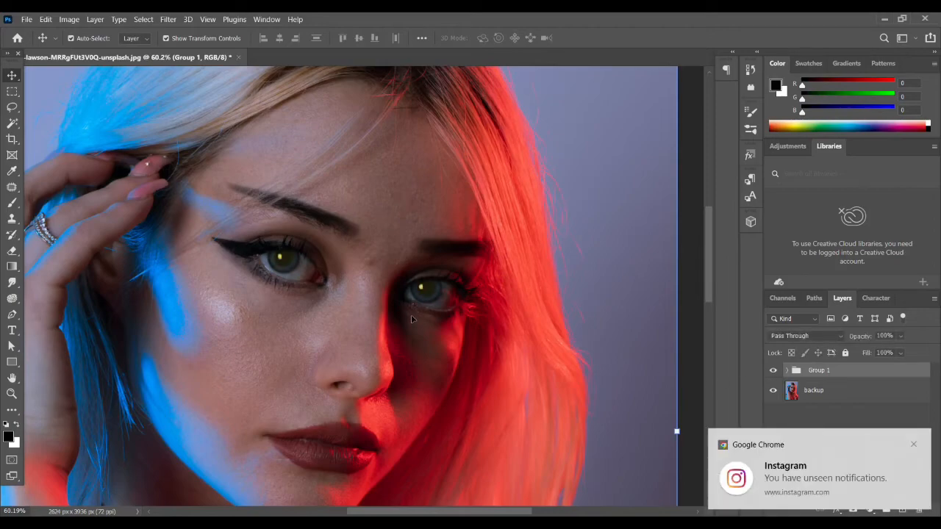
scroll(410, 322, down, 3)
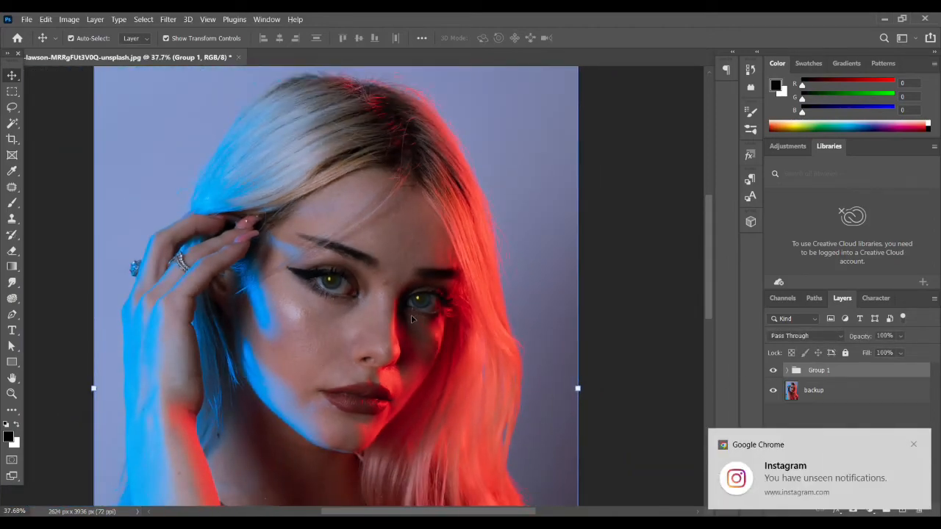